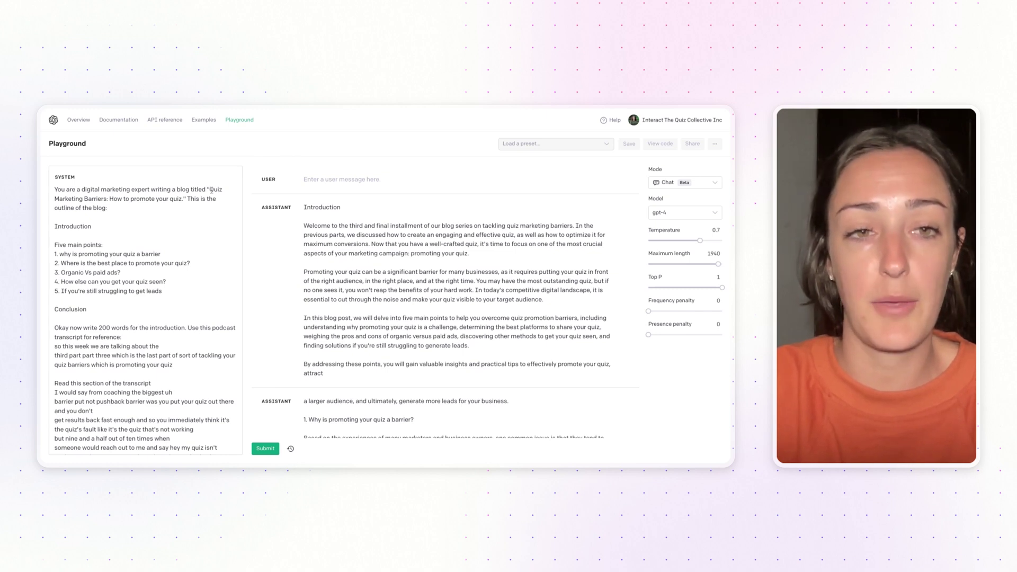
- Highlight the blog title and the full blog outline in the system prompt
{"action": "left_click_drag", "start_coordinate": [218, 189], "coordinate": [167, 199]}
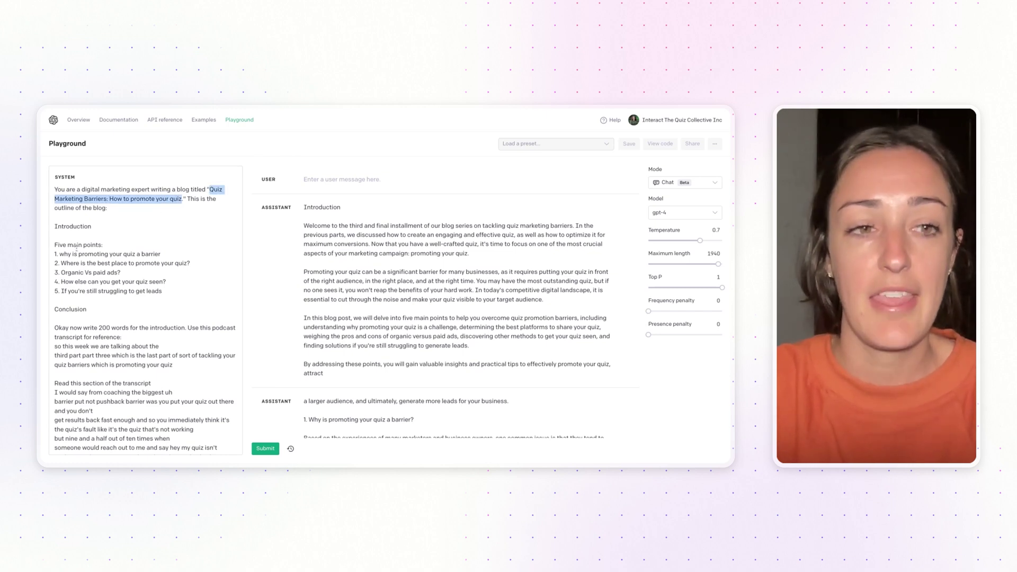
{"action": "scroll", "coordinate": [75, 245], "scroll_direction": "down", "scroll_amount": 1}
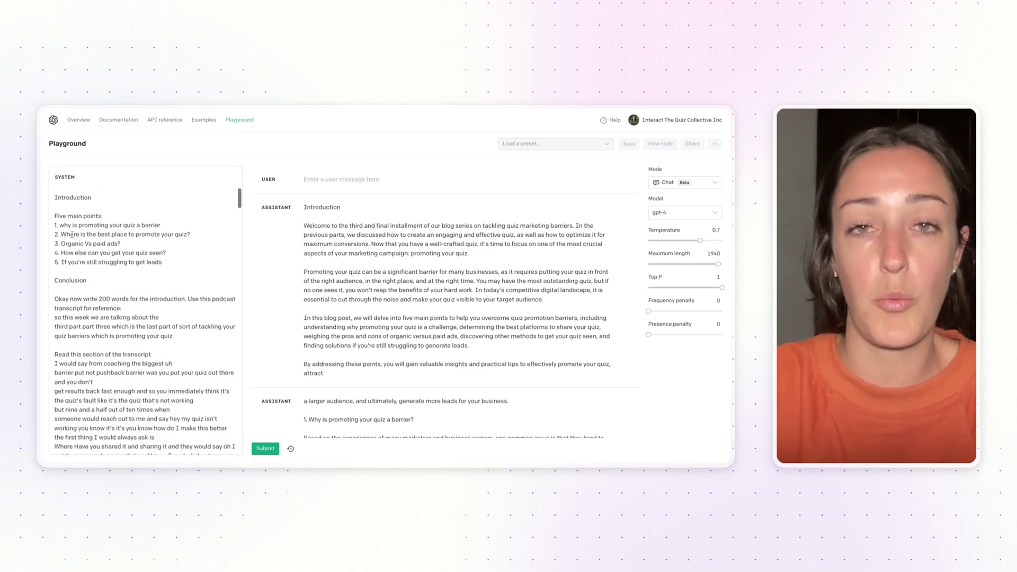
{"action": "scroll", "coordinate": [72, 234], "scroll_direction": "up", "scroll_amount": 1}
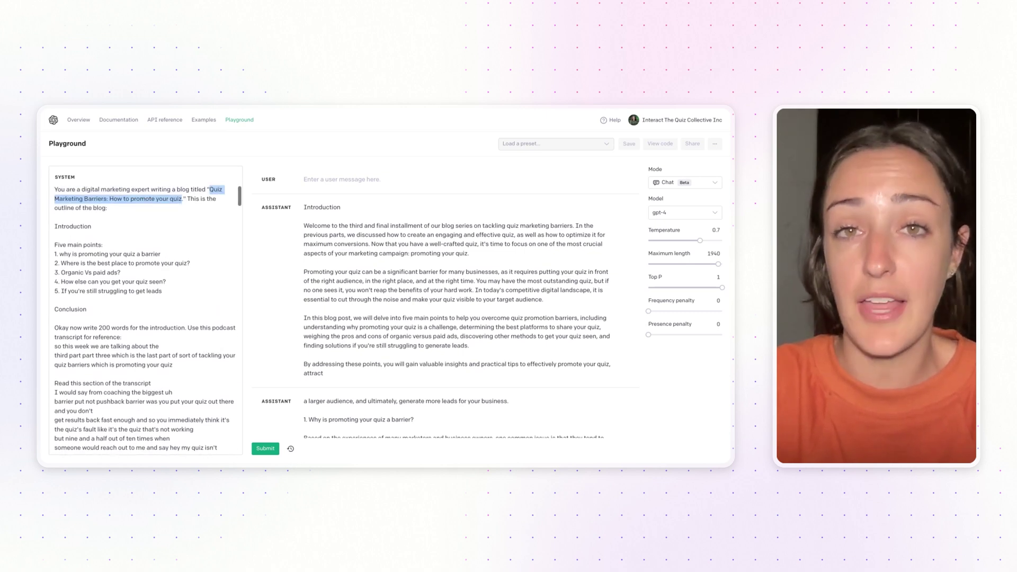
{"action": "left_click", "coordinate": [54, 227]}
{"action": "key", "text": "shift+Down"}
{"action": "key", "text": "shift+Down"}
{"action": "key", "text": "shift+Down"}
{"action": "key", "text": "shift+Down"}
{"action": "key", "text": "shift+Down"}
{"action": "key", "text": "shift+Down"}
{"action": "key", "text": "shift+Down"}
{"action": "key", "text": "shift+Down"}
{"action": "key", "text": "shift+Down"}
{"action": "key", "text": "shift+Down"}
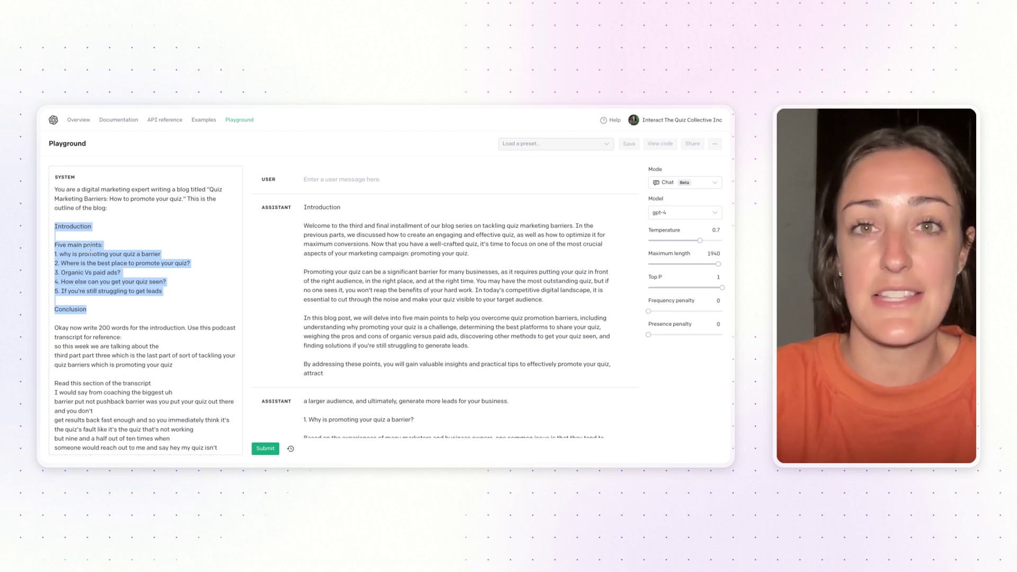
- Mark the 200-word introduction instruction and select the whole drafted introduction
{"action": "scroll", "coordinate": [129, 290], "scroll_direction": "down", "scroll_amount": 2}
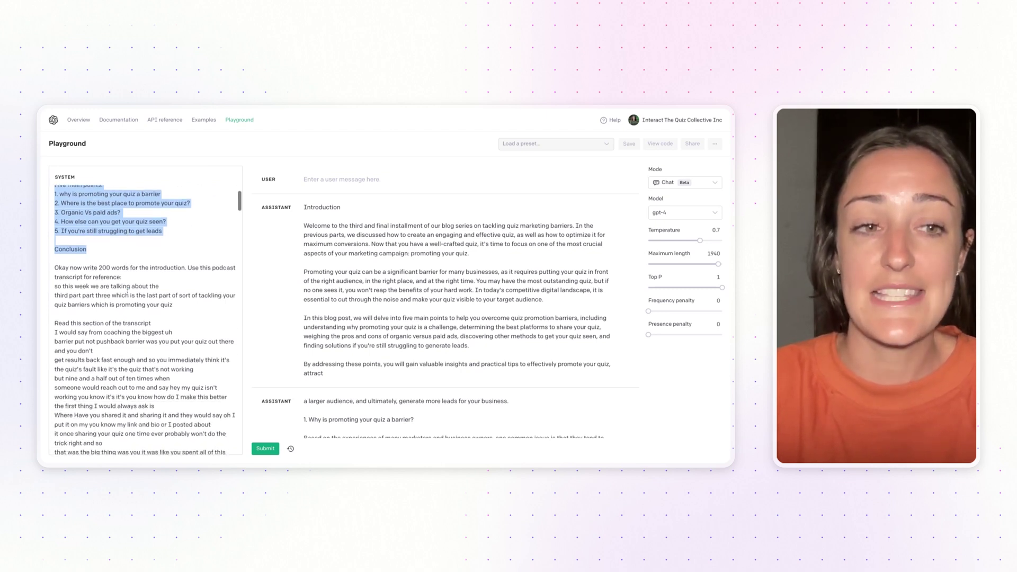
{"action": "triple_click", "coordinate": [55, 269]}
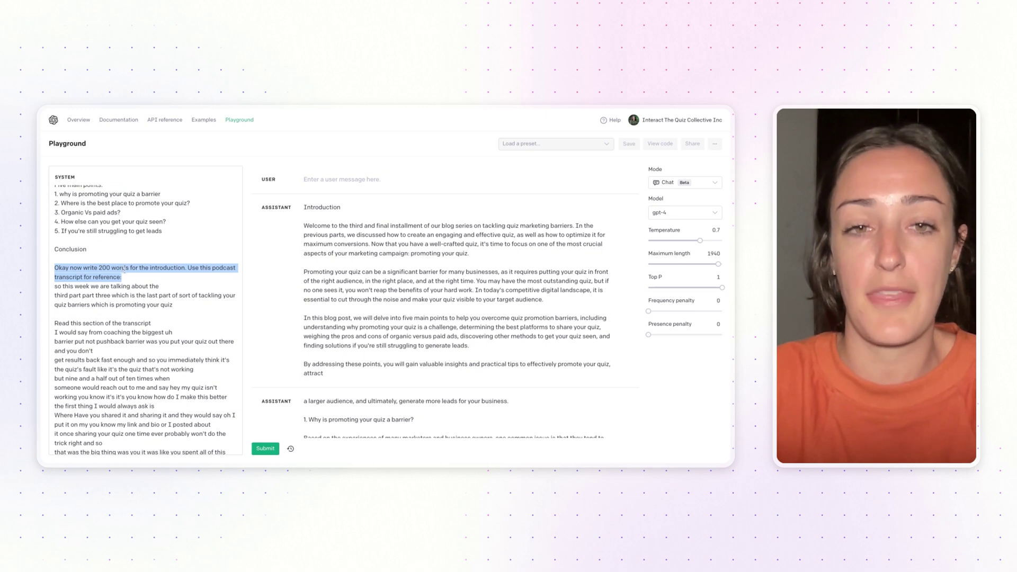
{"action": "left_click", "coordinate": [294, 259]}
{"action": "left_click_drag", "start_coordinate": [305, 207], "coordinate": [359, 378]}
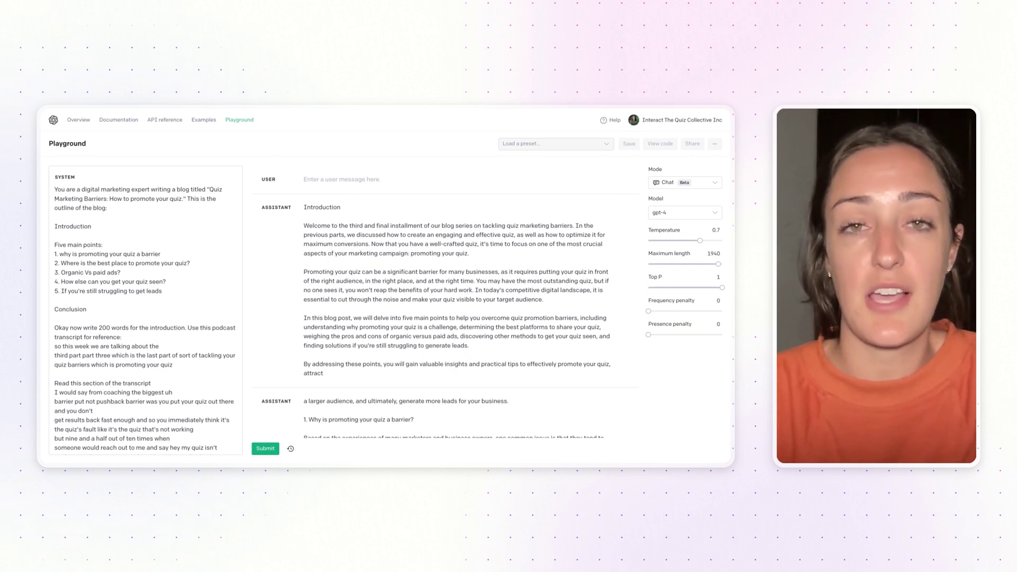
- Highlight the prompts requesting main point 1's summary and its second paragraph
{"action": "scroll", "coordinate": [174, 293], "scroll_direction": "down", "scroll_amount": 2}
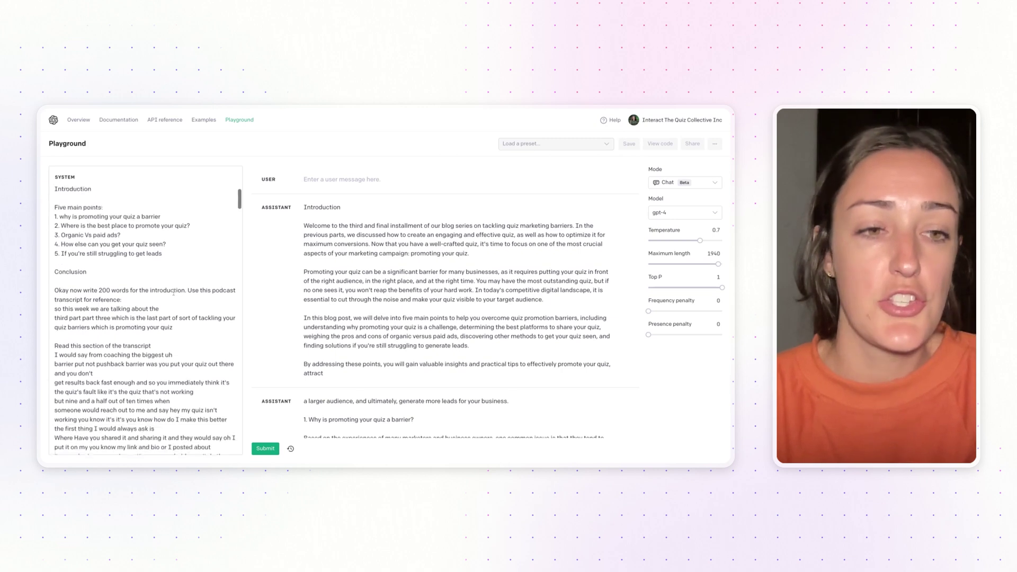
{"action": "scroll", "coordinate": [175, 293], "scroll_direction": "down", "scroll_amount": 4}
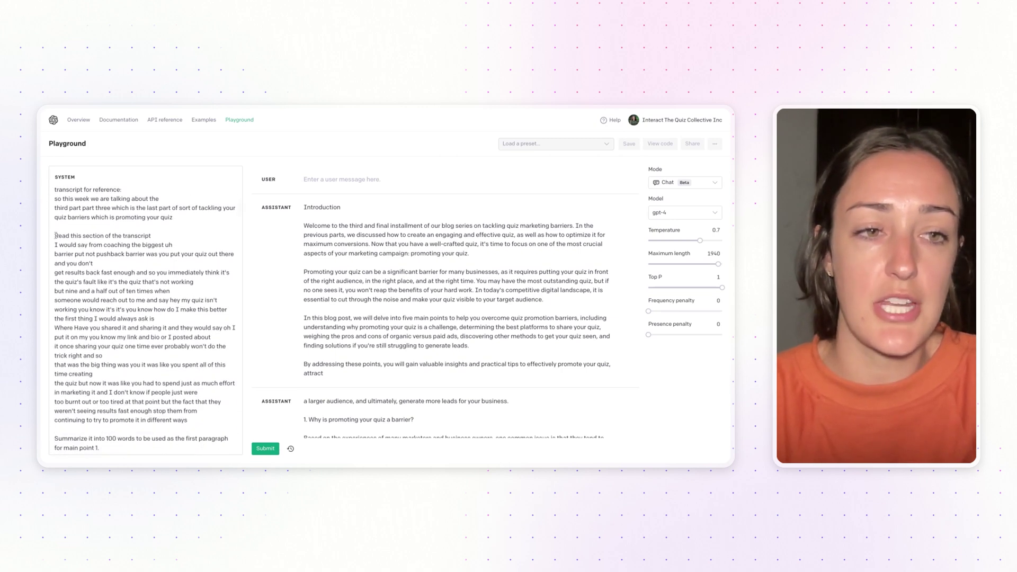
{"action": "left_click_drag", "start_coordinate": [55, 235], "coordinate": [153, 236]}
{"action": "scroll", "coordinate": [159, 238], "scroll_direction": "up", "scroll_amount": 1}
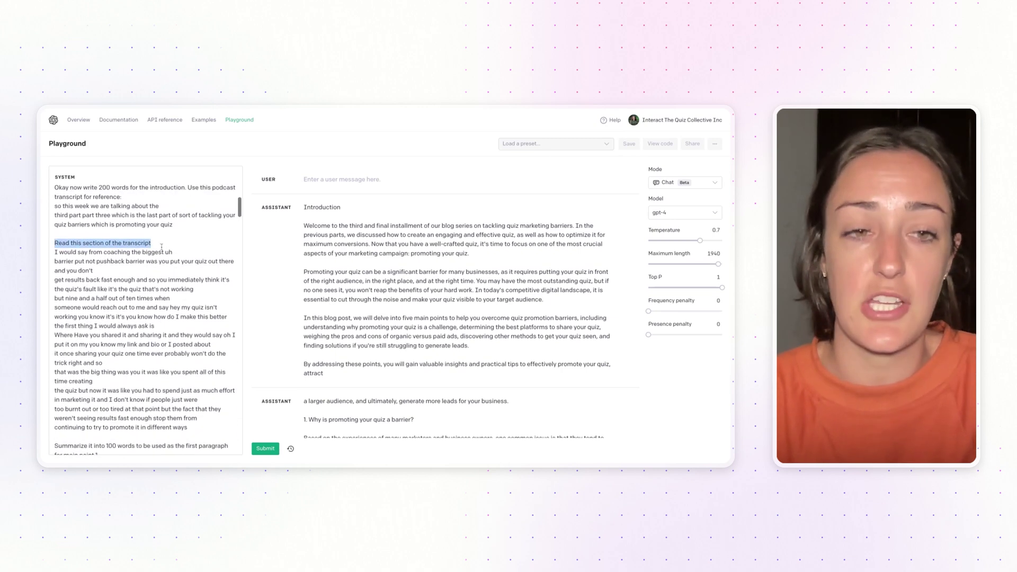
{"action": "scroll", "coordinate": [142, 327], "scroll_direction": "down", "scroll_amount": 5}
{"action": "left_click_drag", "start_coordinate": [111, 327], "coordinate": [41, 326]}
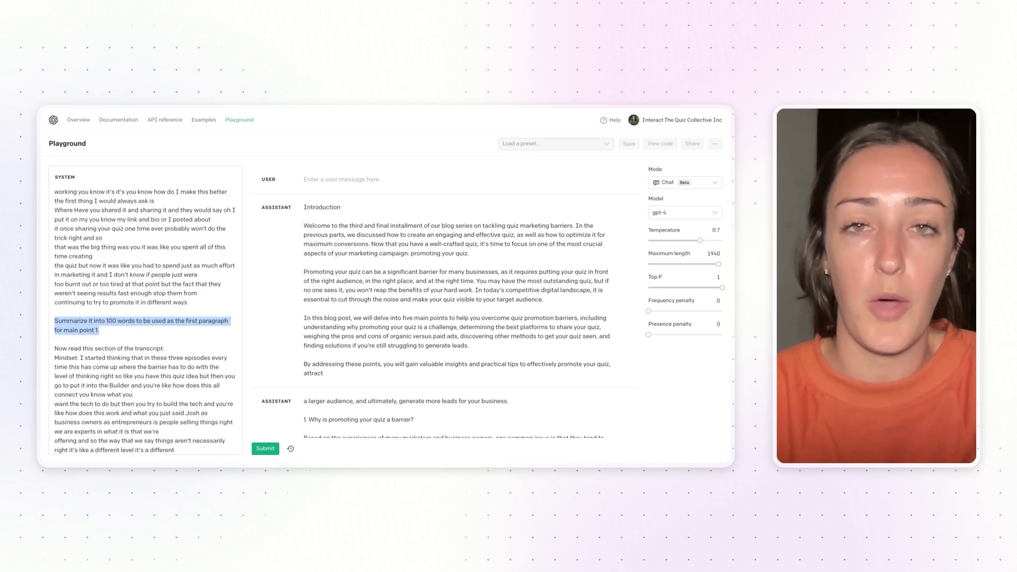
{"action": "scroll", "coordinate": [137, 329], "scroll_direction": "down", "scroll_amount": 4}
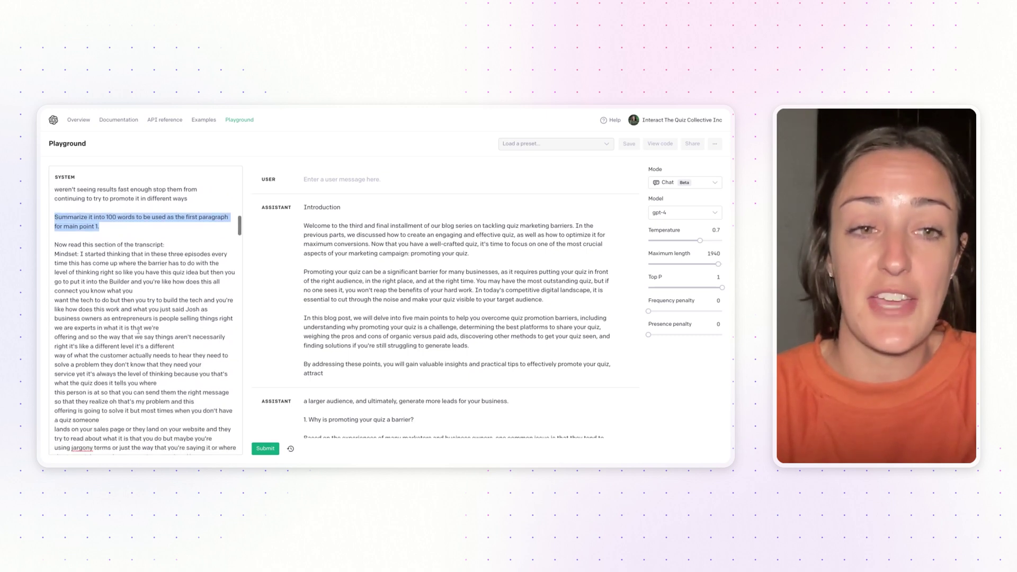
{"action": "left_click_drag", "start_coordinate": [112, 245], "coordinate": [41, 246]}
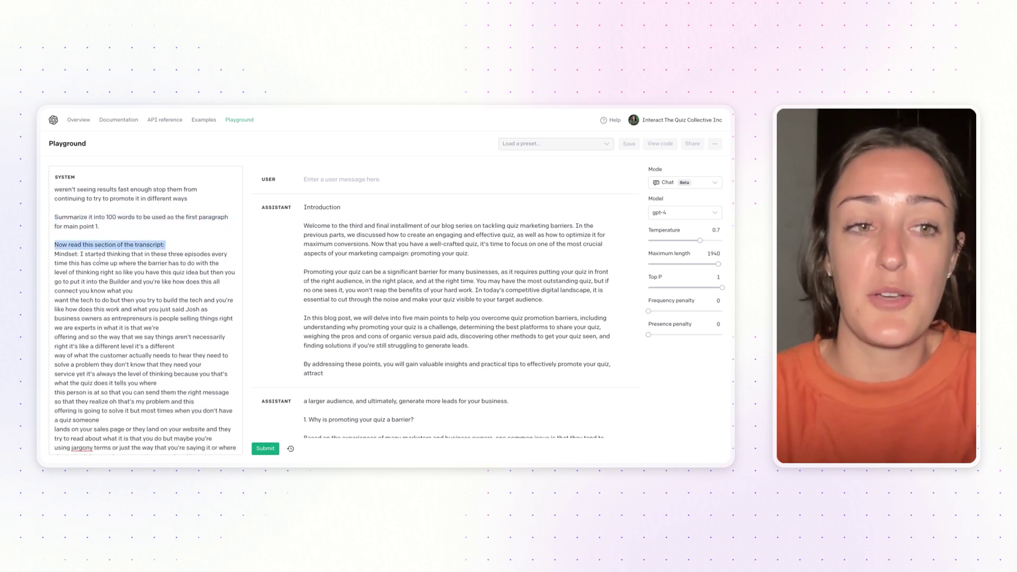
{"action": "scroll", "coordinate": [141, 318], "scroll_direction": "down", "scroll_amount": 4}
{"action": "scroll", "coordinate": [141, 318], "scroll_direction": "down", "scroll_amount": 20}
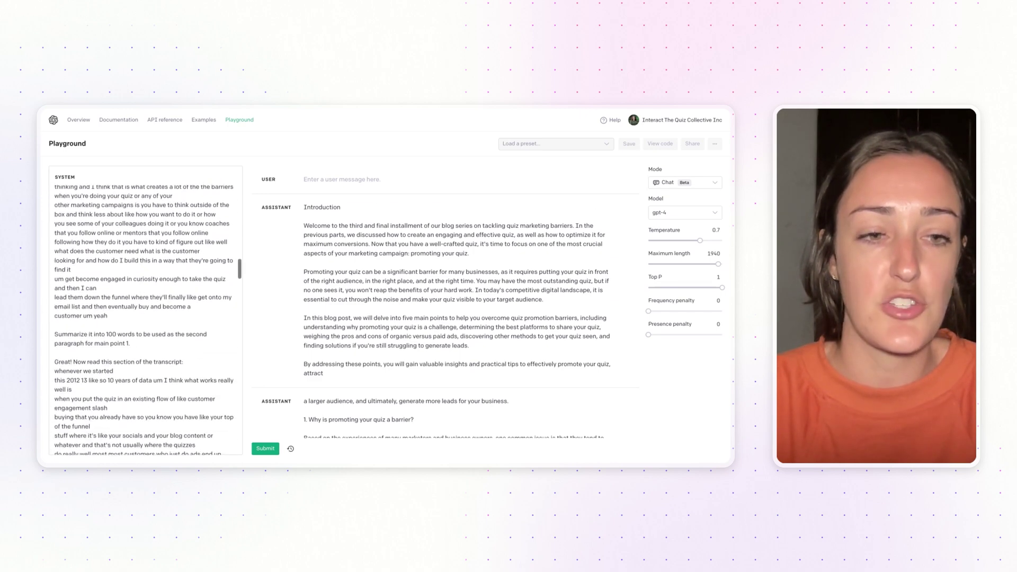
{"action": "left_click_drag", "start_coordinate": [138, 342], "coordinate": [41, 339]}
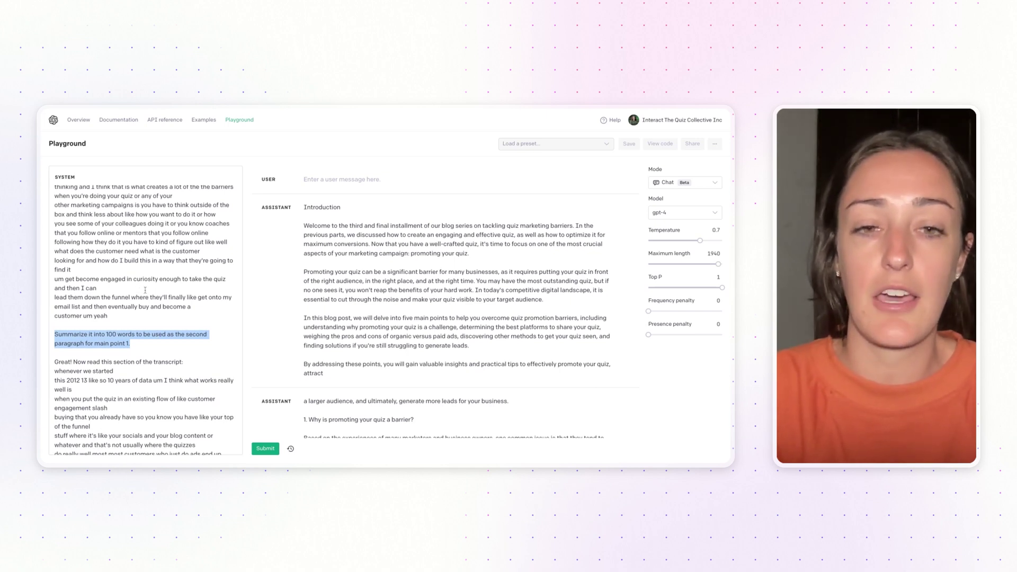
- Highlight the subtopic-summarizing instruction, then select the entire adapting-strategy reply
{"action": "scroll", "coordinate": [326, 355], "scroll_direction": "down", "scroll_amount": 5}
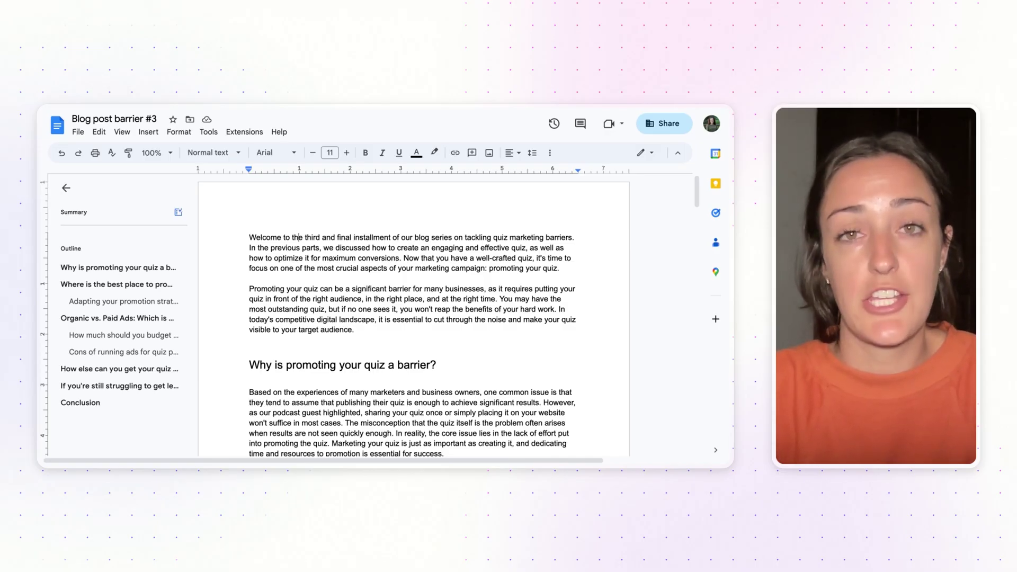
{"action": "scroll", "coordinate": [577, 294], "scroll_direction": "down", "scroll_amount": 5}
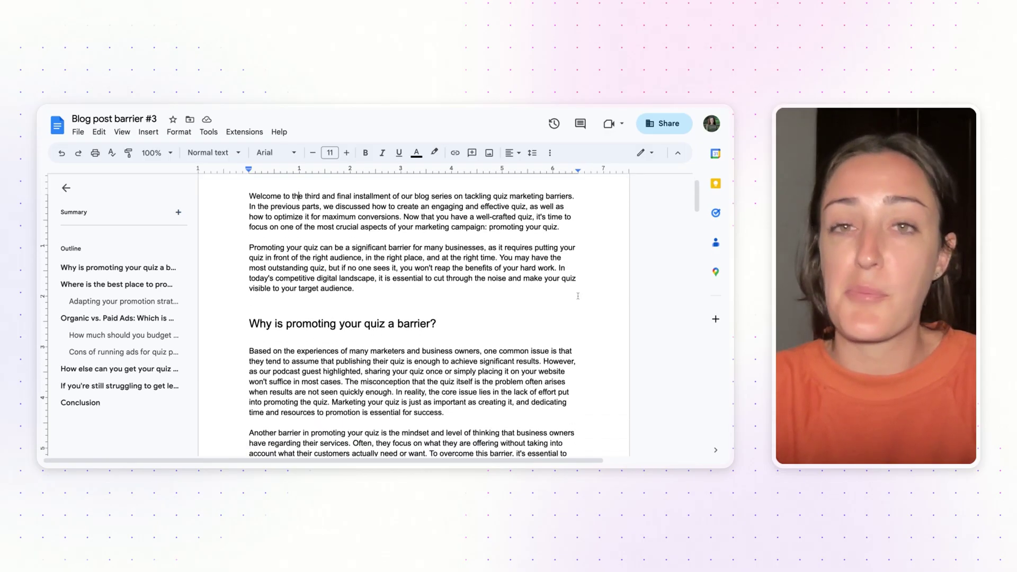
{"action": "scroll", "coordinate": [578, 296], "scroll_direction": "down", "scroll_amount": 3}
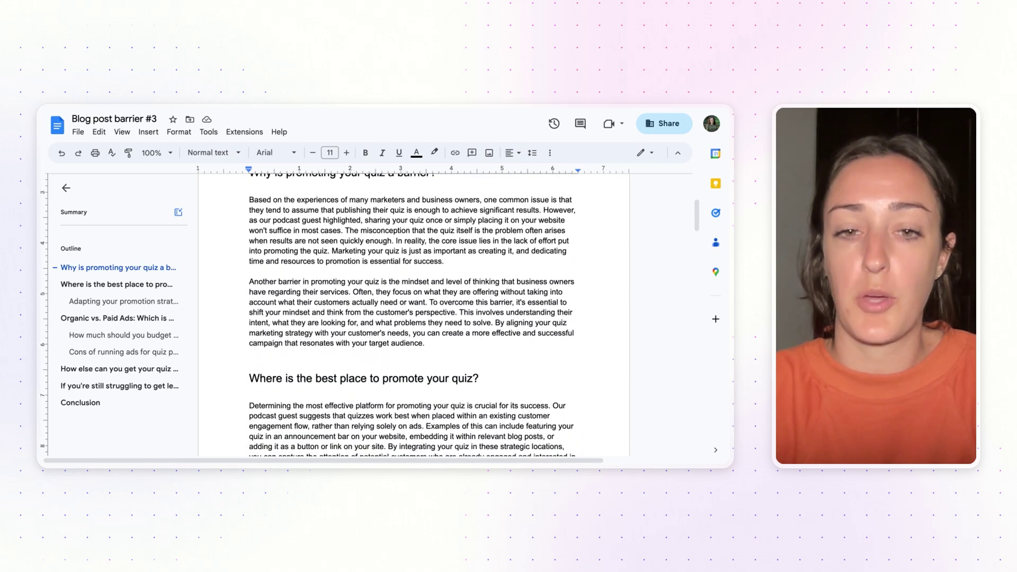
{"action": "scroll", "coordinate": [413, 315], "scroll_direction": "down", "scroll_amount": 7}
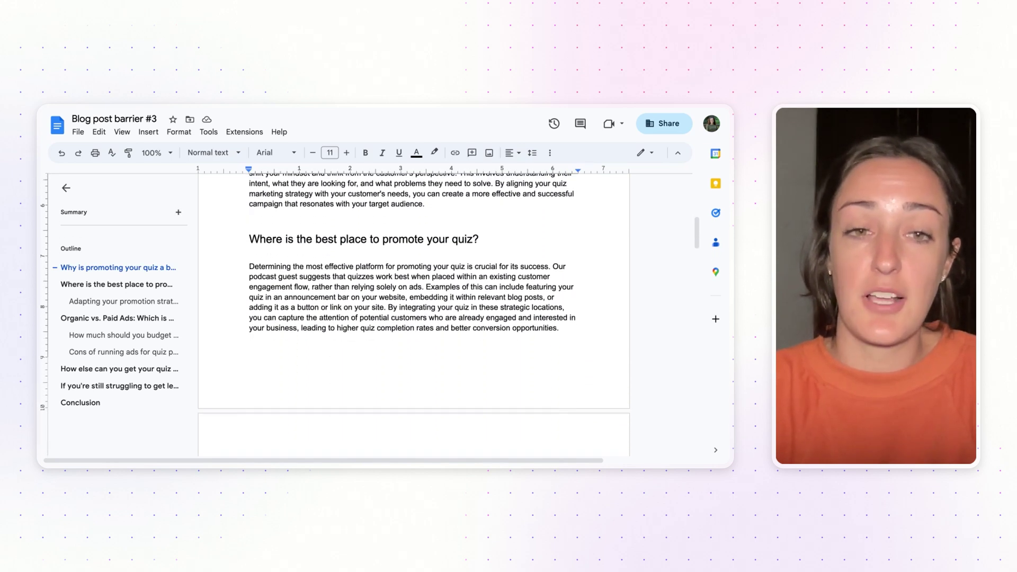
{"action": "scroll", "coordinate": [413, 315], "scroll_direction": "down", "scroll_amount": 7}
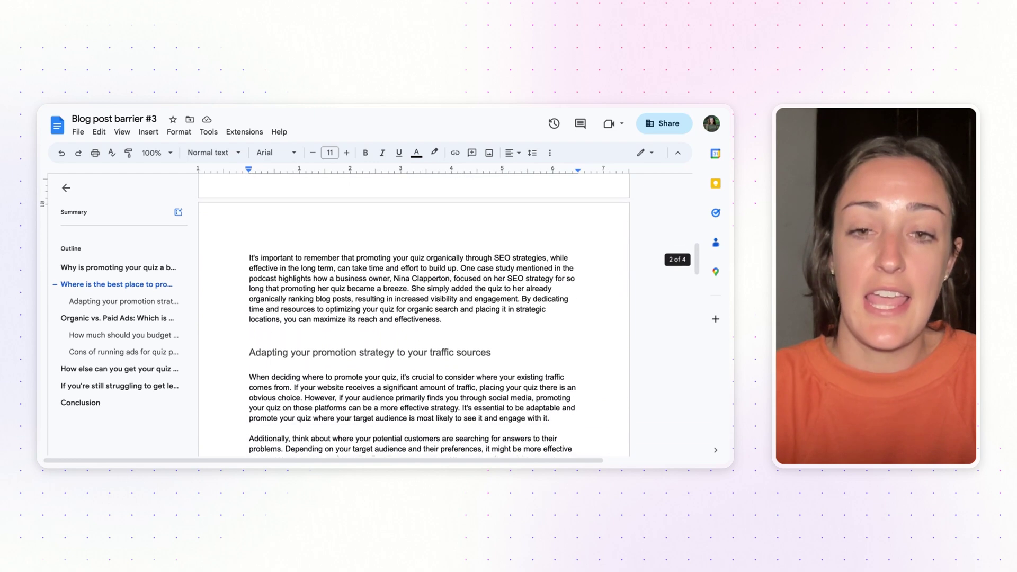
{"action": "scroll", "coordinate": [413, 315], "scroll_direction": "down", "scroll_amount": 5}
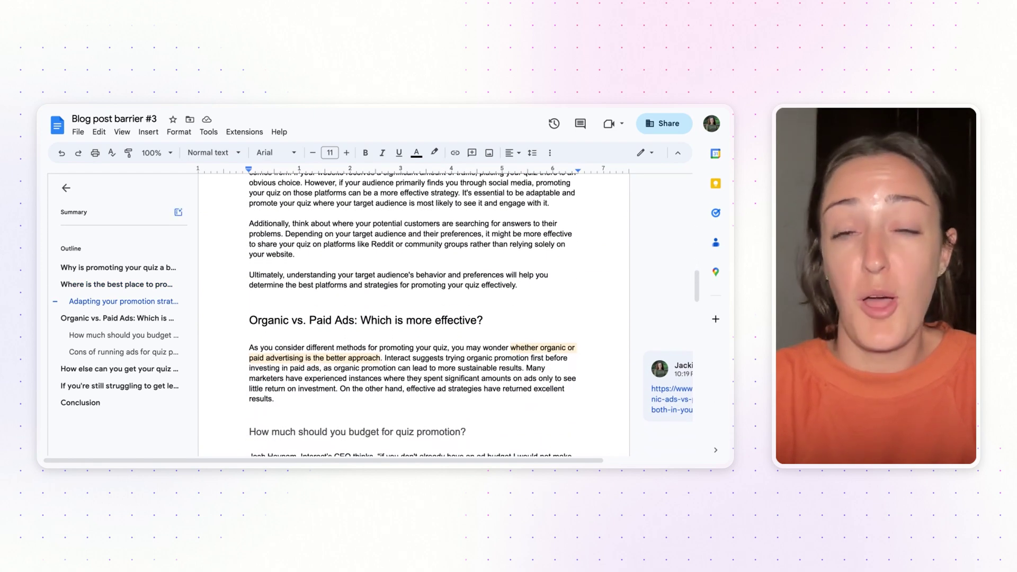
{"action": "scroll", "coordinate": [413, 315], "scroll_direction": "down", "scroll_amount": 6}
{"action": "scroll", "coordinate": [413, 315], "scroll_direction": "down", "scroll_amount": 3}
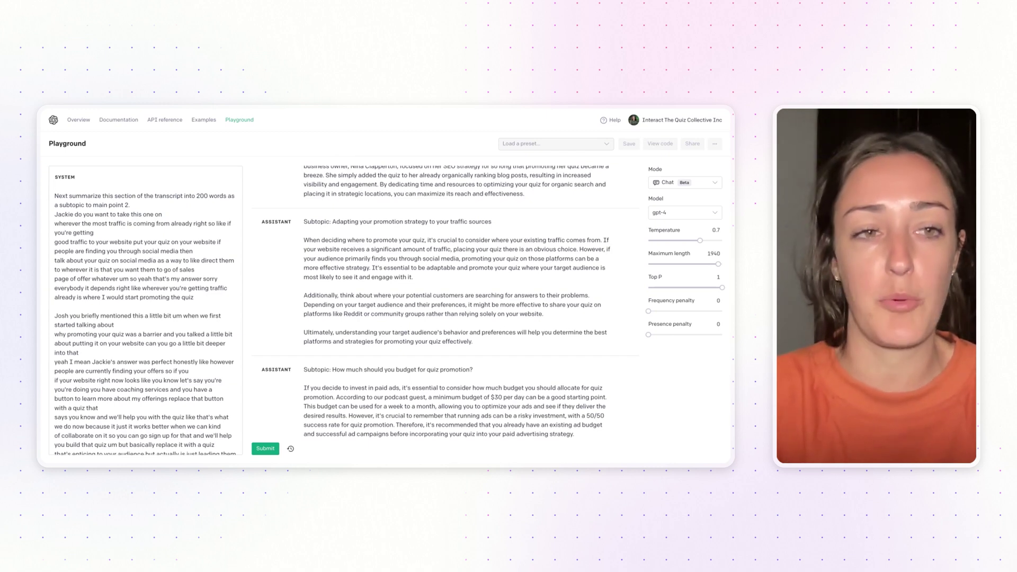
{"action": "triple_click", "coordinate": [138, 204]}
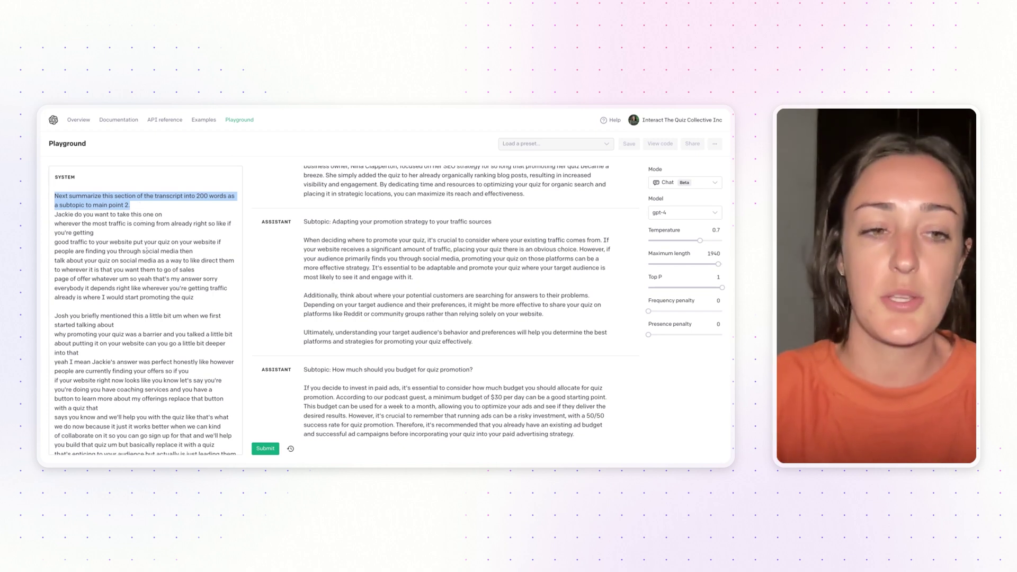
{"action": "left_click", "coordinate": [305, 218]}
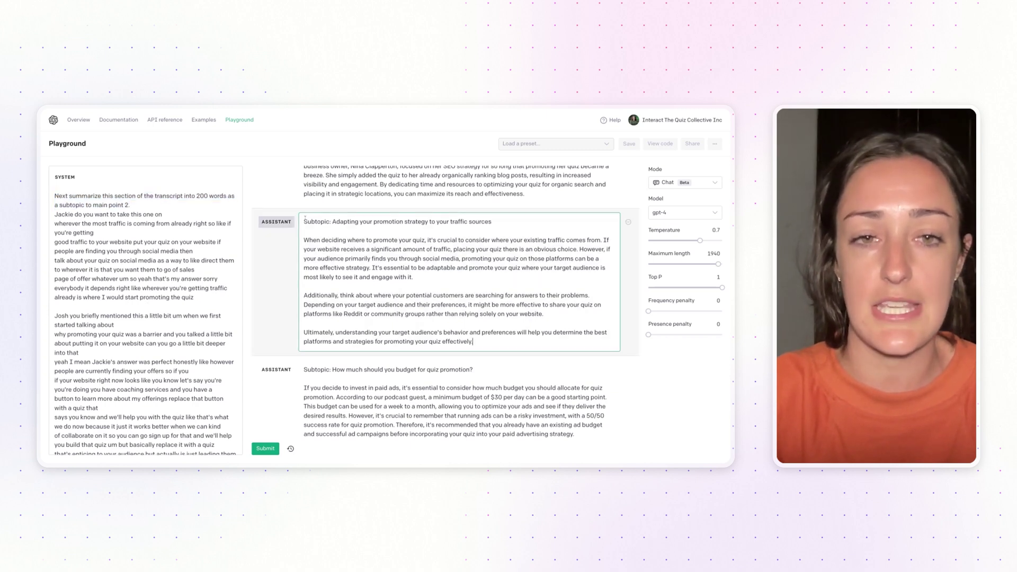
{"action": "key", "text": "shift+Down"}
{"action": "key", "text": "shift+Down"}
{"action": "key", "text": "shift+Down"}
{"action": "key", "text": "shift+Down"}
{"action": "key", "text": "shift+Down"}
{"action": "key", "text": "shift+Down"}
{"action": "key", "text": "shift+Down"}
{"action": "key", "text": "shift+Down"}
{"action": "key", "text": "shift+Down"}
{"action": "key", "text": "shift+Down"}
{"action": "key", "text": "shift+Down"}
{"action": "key", "text": "shift+Down"}
{"action": "key", "text": "shift+Down"}
{"action": "key", "text": "shift+Down"}
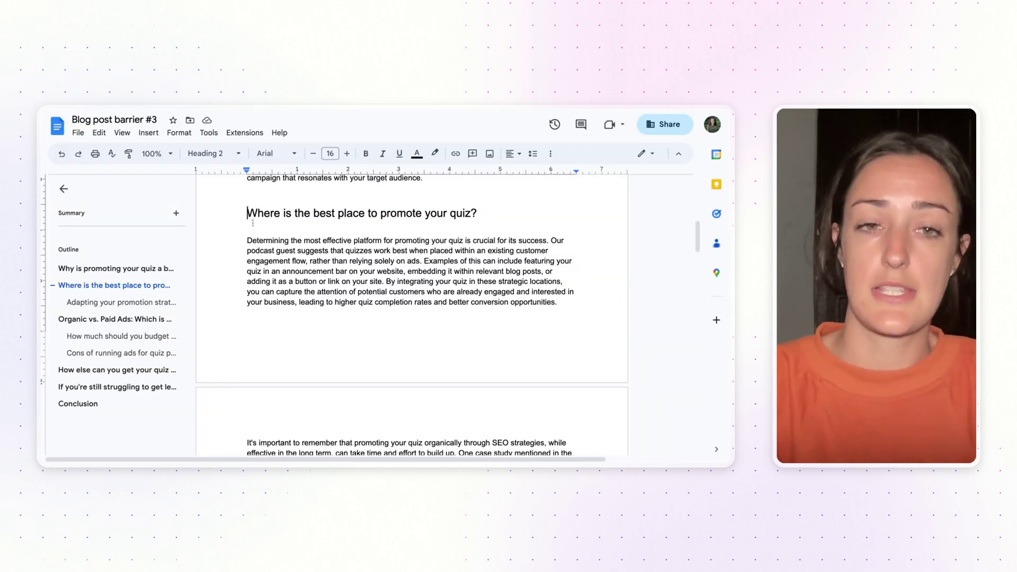
{"action": "left_click_drag", "start_coordinate": [247, 213], "coordinate": [483, 213]}
{"action": "scroll", "coordinate": [400, 299], "scroll_direction": "down", "scroll_amount": 5}
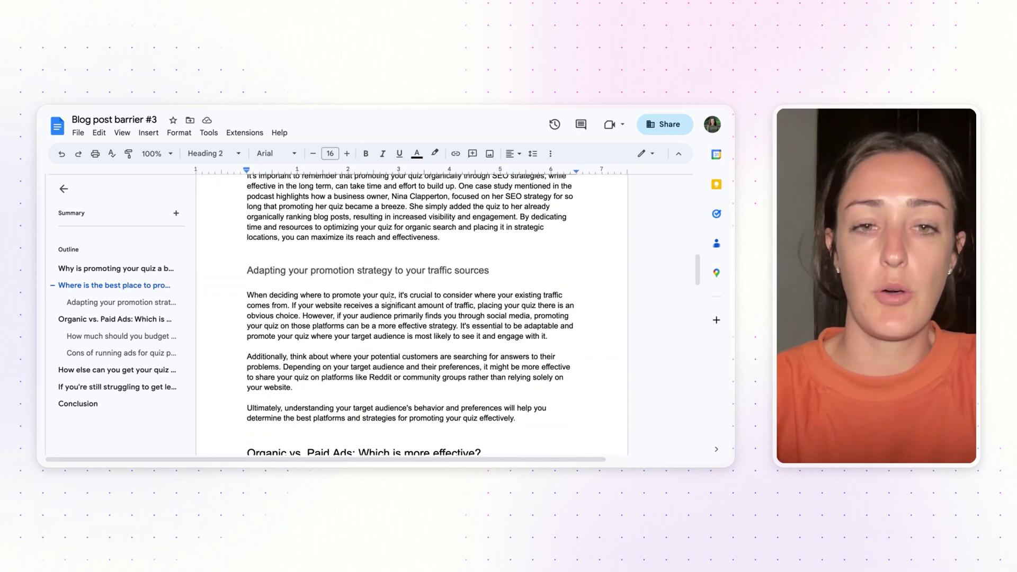
{"action": "left_click_drag", "start_coordinate": [252, 276], "coordinate": [504, 278]}
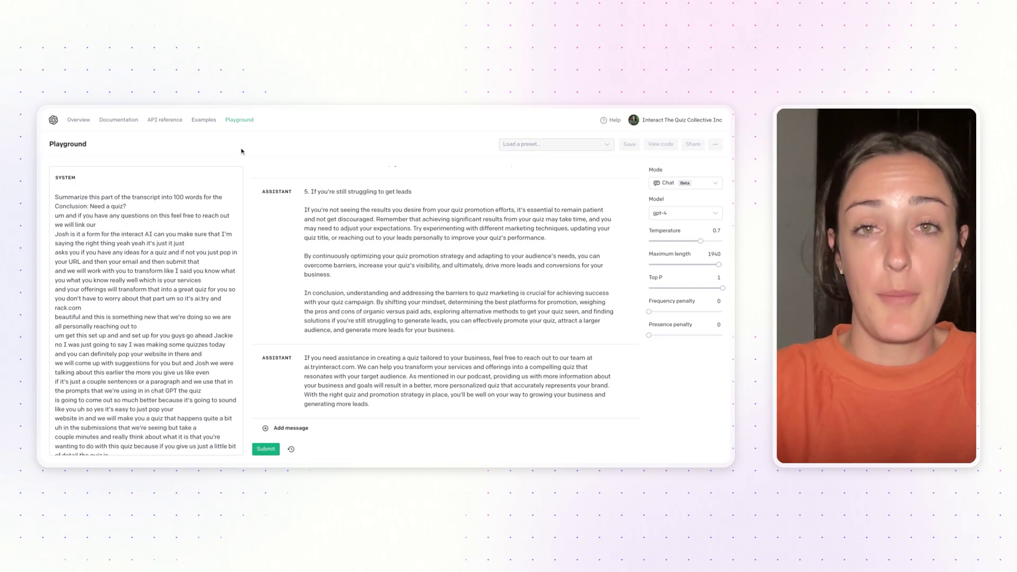
{"action": "triple_click", "coordinate": [170, 196]}
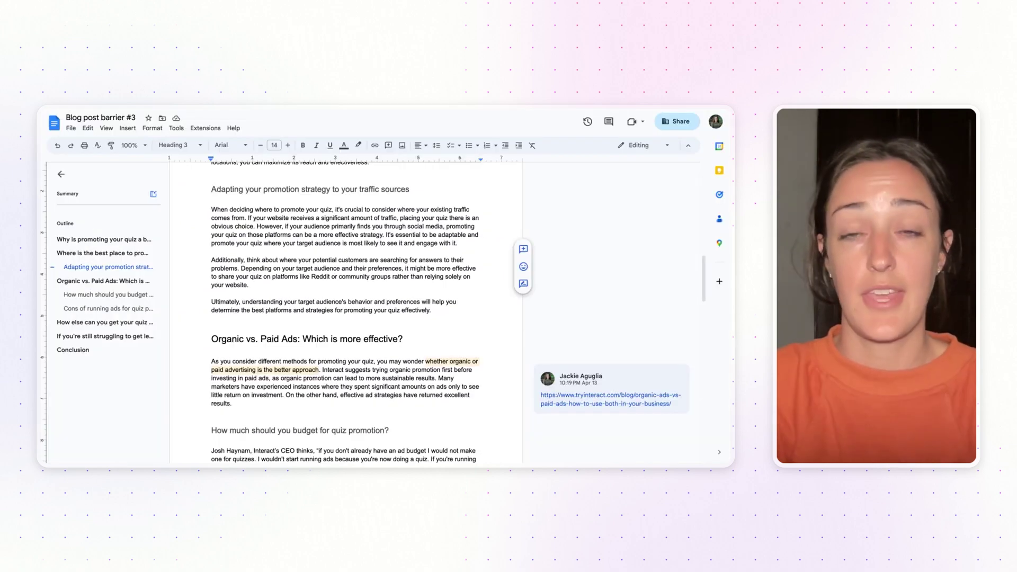
{"action": "scroll", "coordinate": [344, 312], "scroll_direction": "down", "scroll_amount": 2}
{"action": "scroll", "coordinate": [344, 312], "scroll_direction": "down", "scroll_amount": 3}
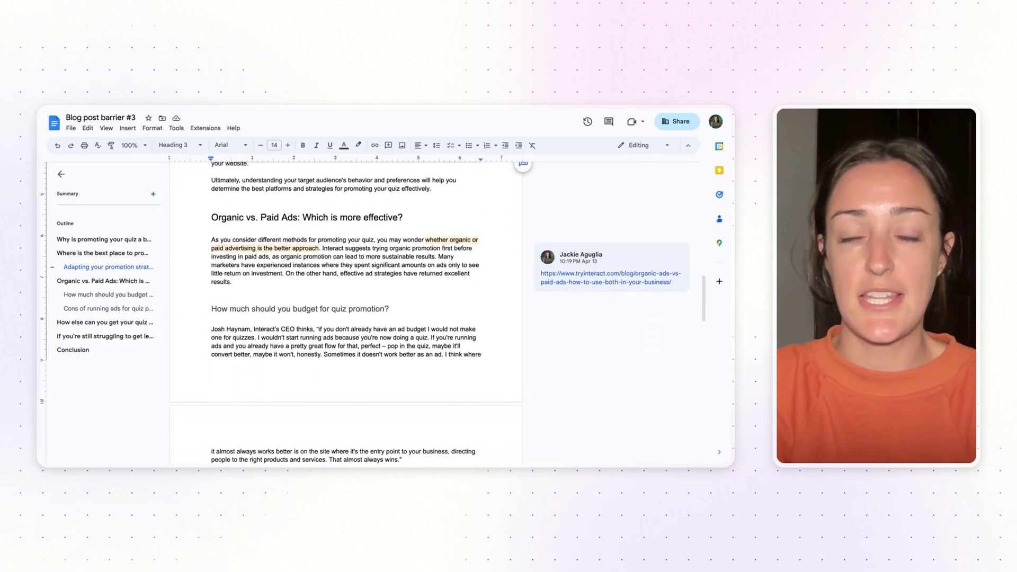
{"action": "scroll", "coordinate": [344, 312], "scroll_direction": "down", "scroll_amount": 3}
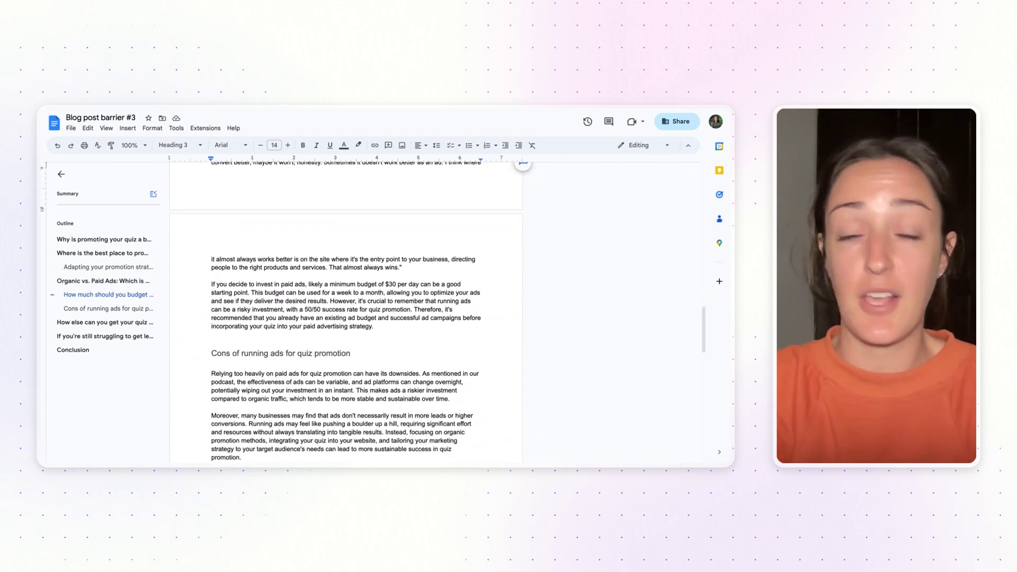
{"action": "scroll", "coordinate": [344, 312], "scroll_direction": "down", "scroll_amount": 4}
{"action": "scroll", "coordinate": [345, 312], "scroll_direction": "down", "scroll_amount": 4}
{"action": "scroll", "coordinate": [490, 273], "scroll_direction": "down", "scroll_amount": 1}
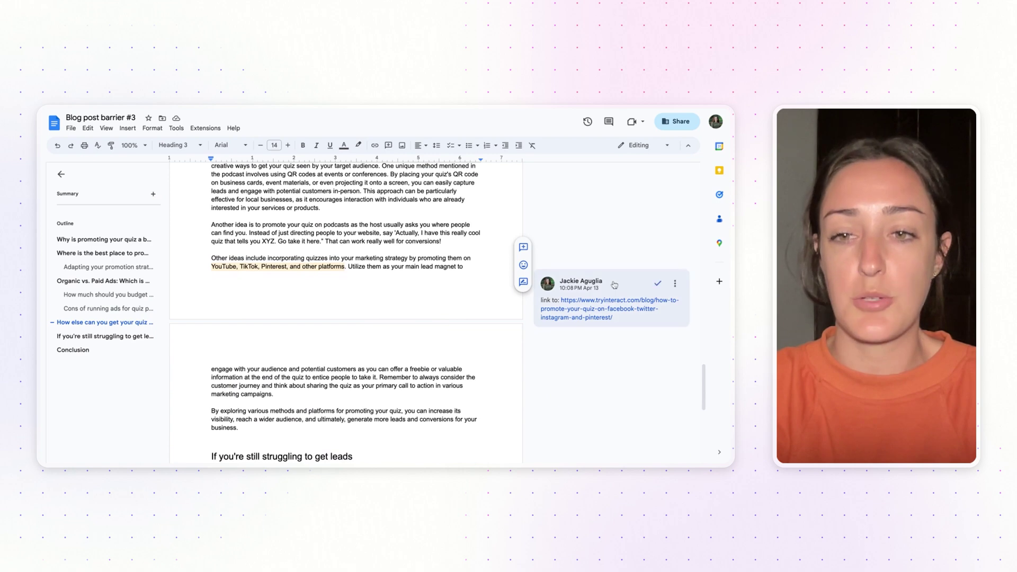
{"action": "mouse_move", "coordinate": [622, 286]}
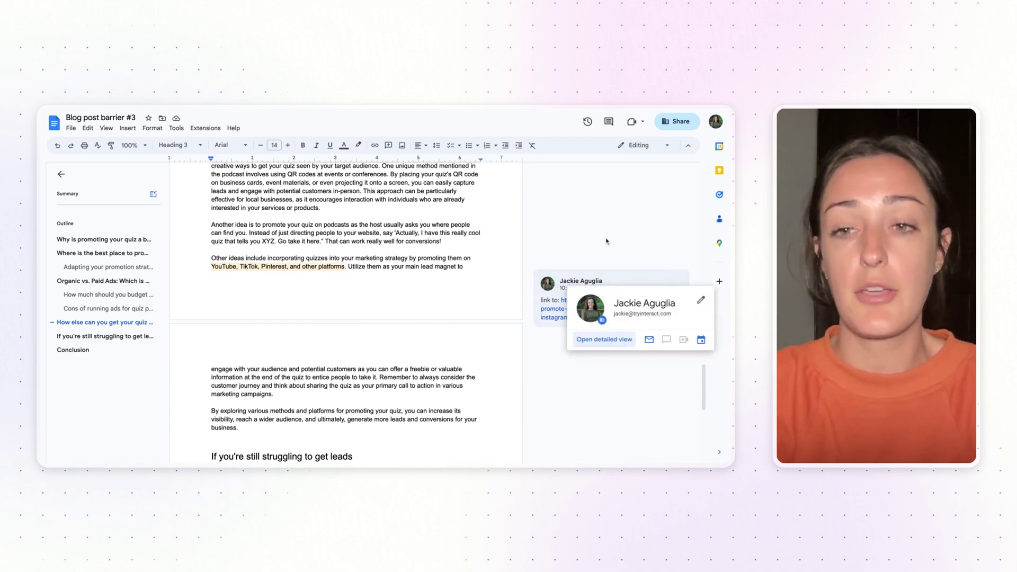
{"action": "left_click", "coordinate": [502, 239]}
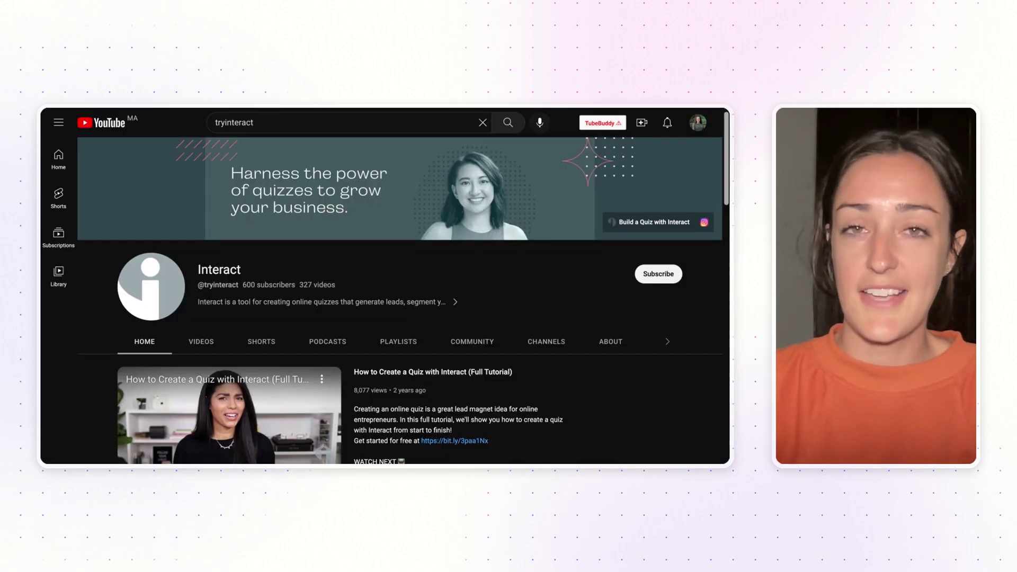
- Hit Subscribe on the Interact YouTube channel page
{"action": "left_click", "coordinate": [659, 276]}
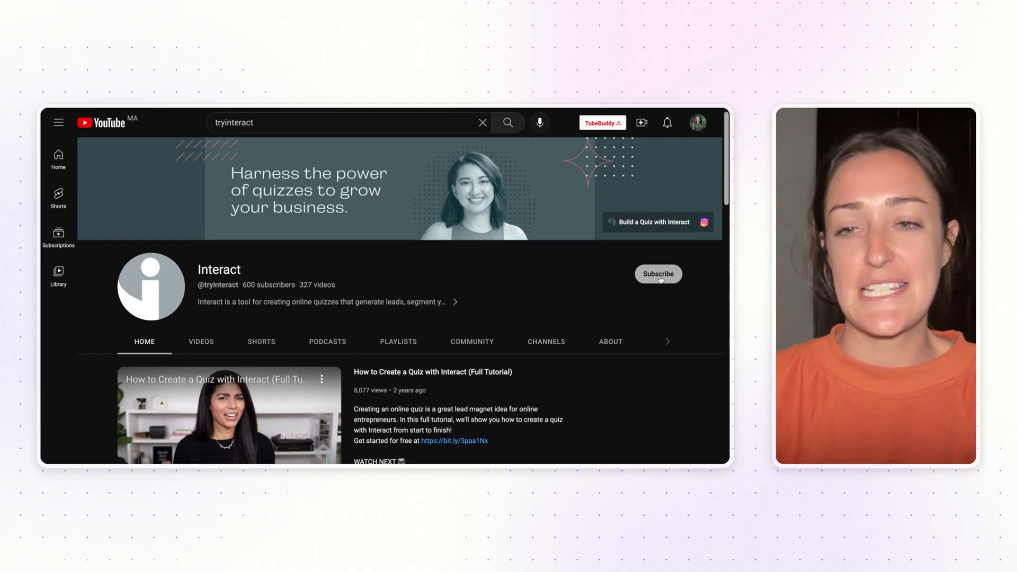